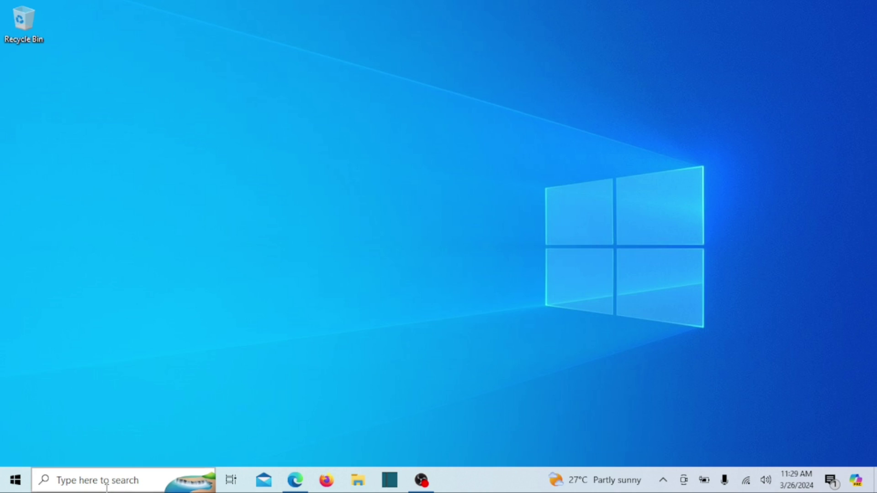
Step: Search Windows for 'settings' and launch the Settings app
click(106, 488)
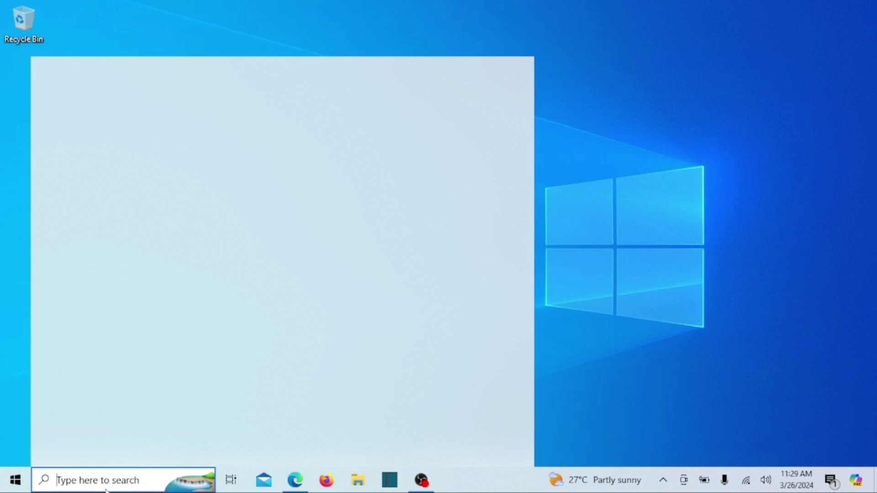
text(sett)
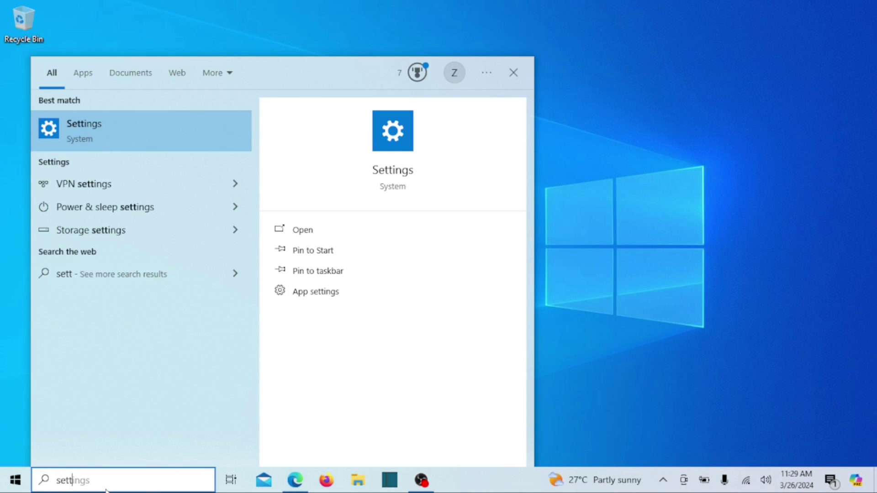
text(ings)
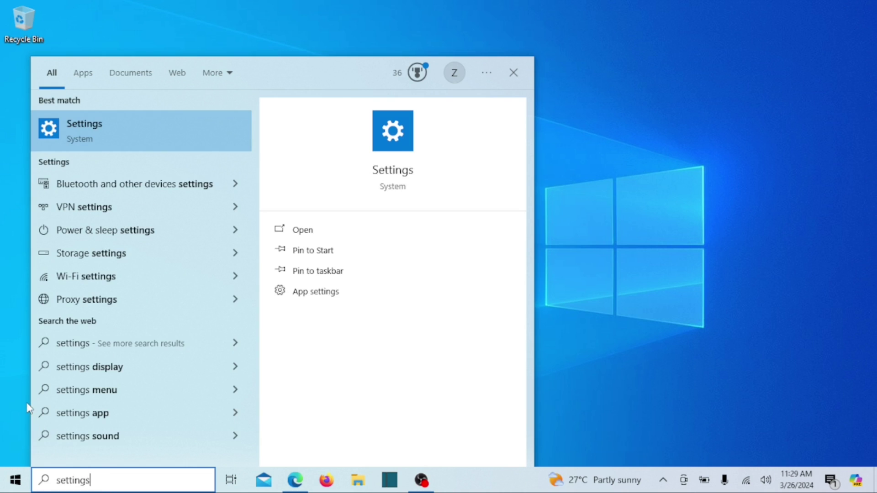
click(101, 126)
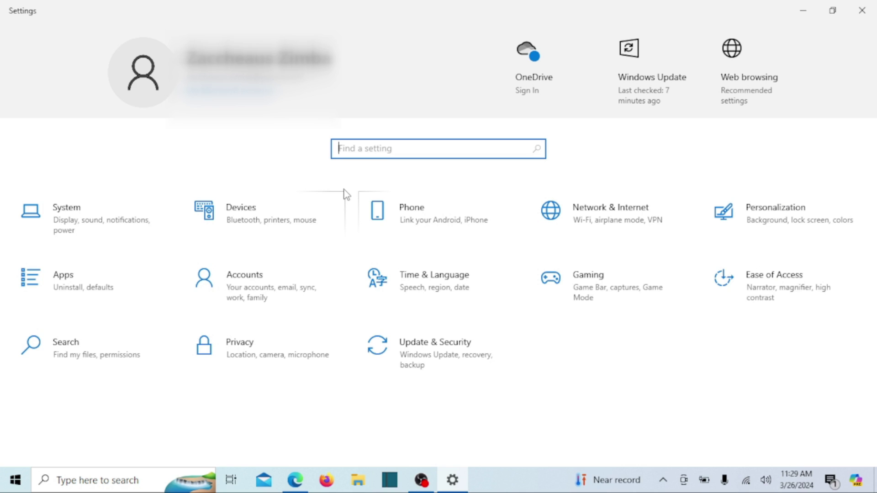
Step: Under Devices > AutoPlay, turn 'Use AutoPlay for all media and devices' off and expand the Memory card defaults
click(253, 226)
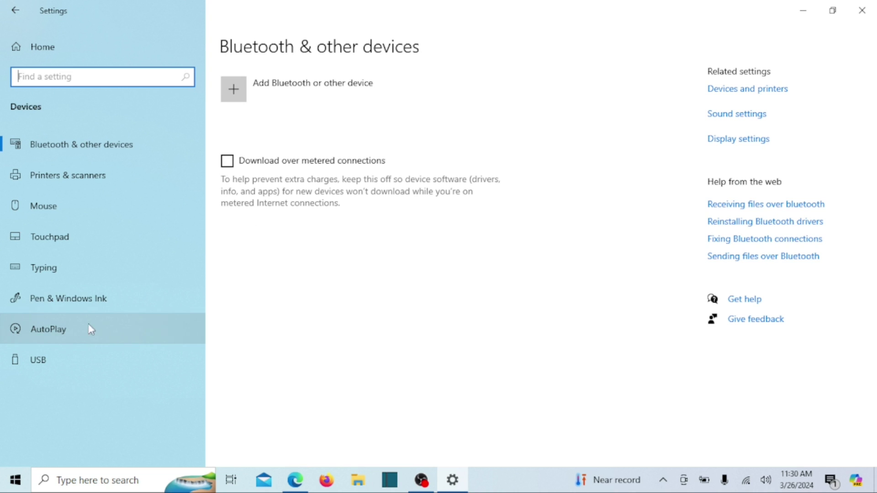
click(55, 333)
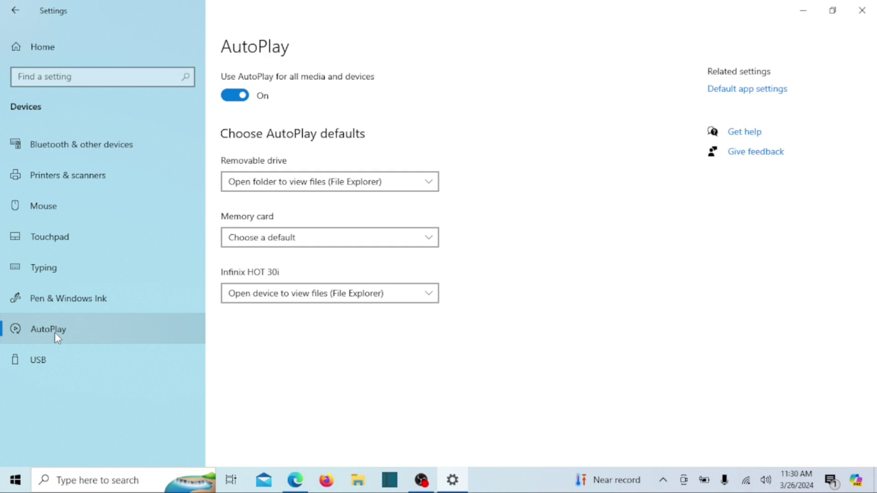
click(234, 104)
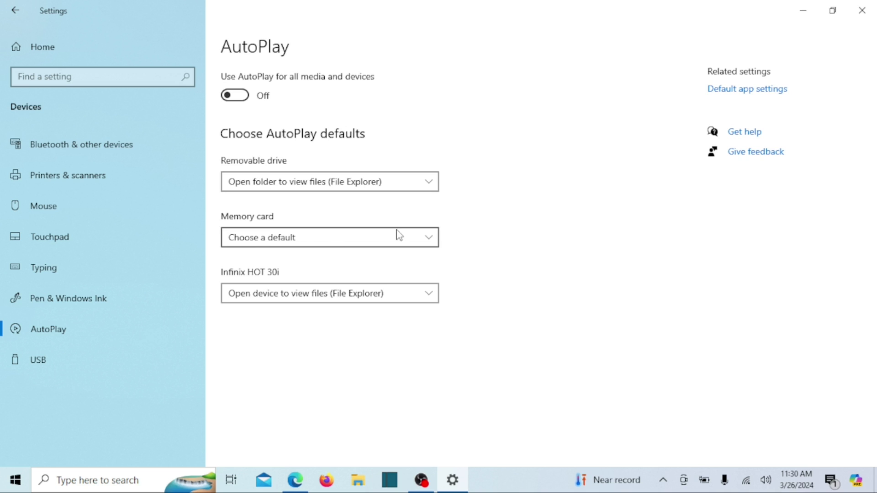
click(428, 247)
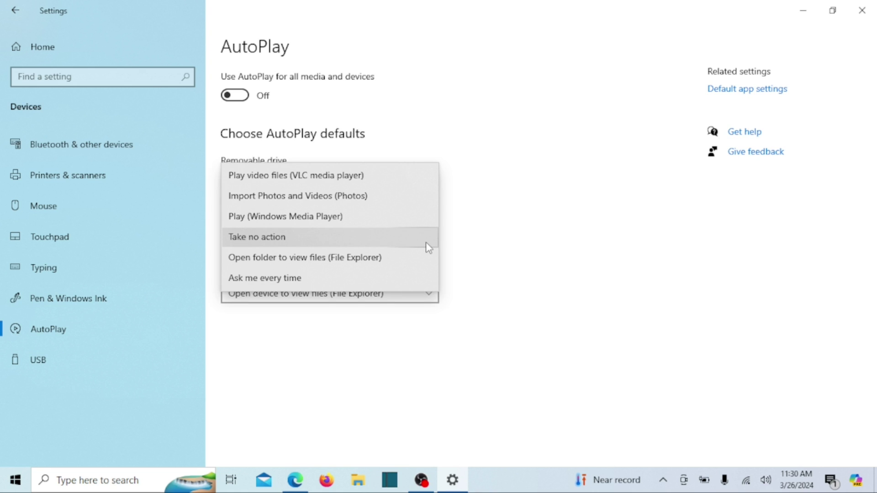
Step: Close Settings and reopen it on Bluetooth and other devices via a 'bluet' search
key(alt+F4)
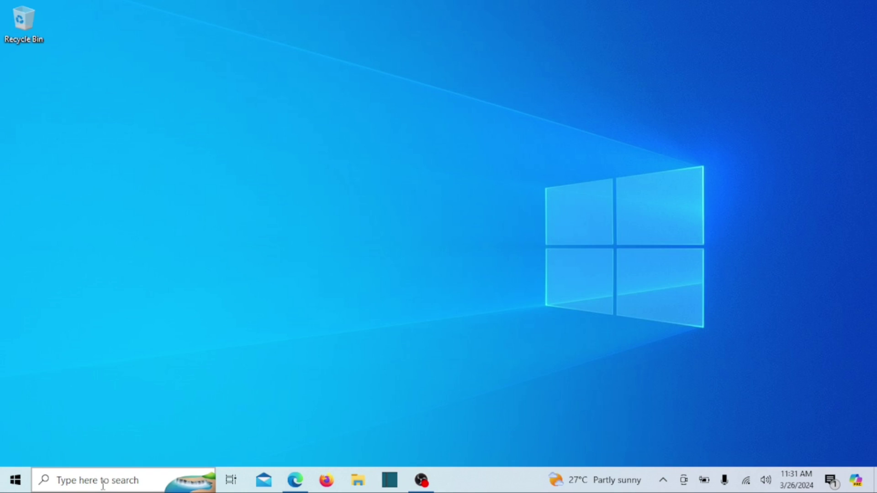
click(103, 482)
text(bl)
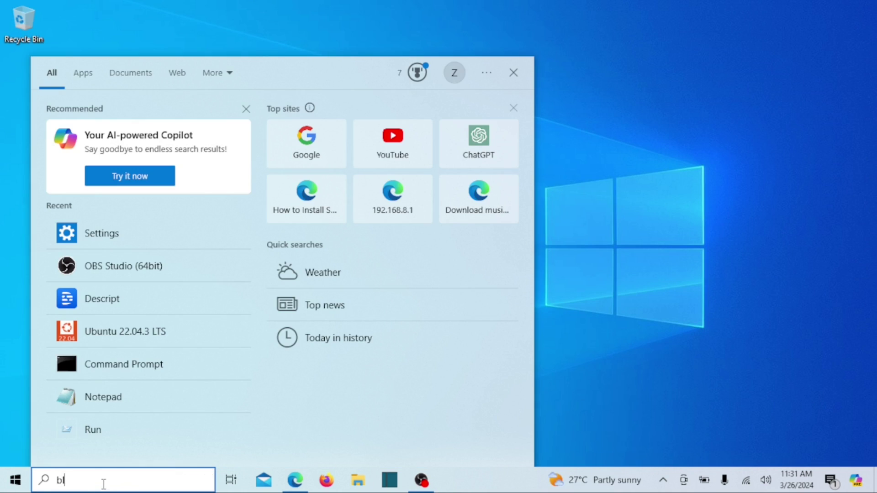
text(uet)
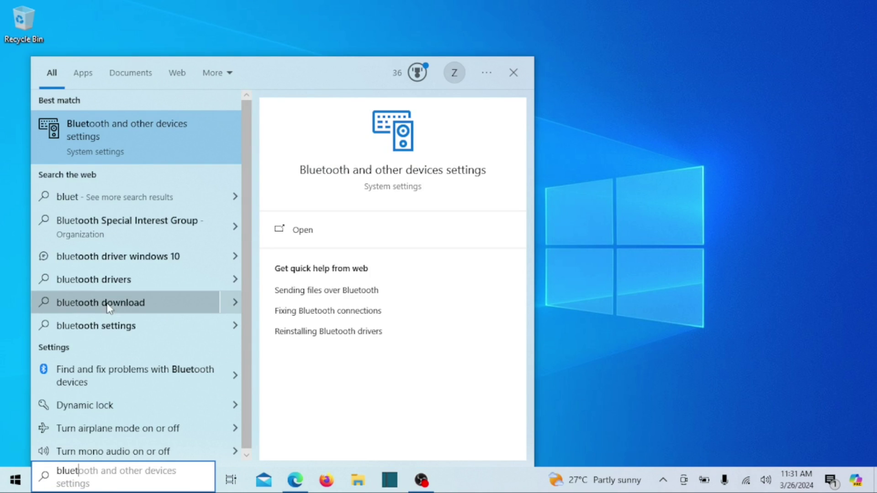
click(135, 121)
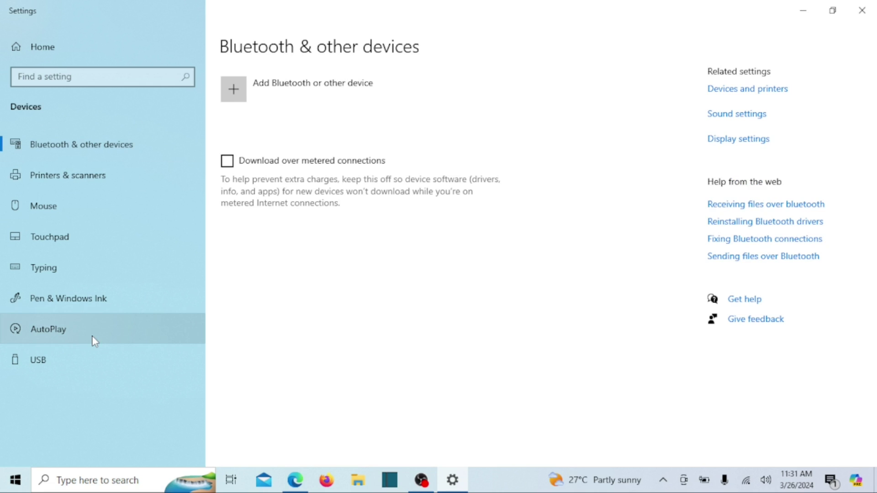
Step: Switch AutoPlay for all media off again, close Settings, and bring up the search panel
click(68, 331)
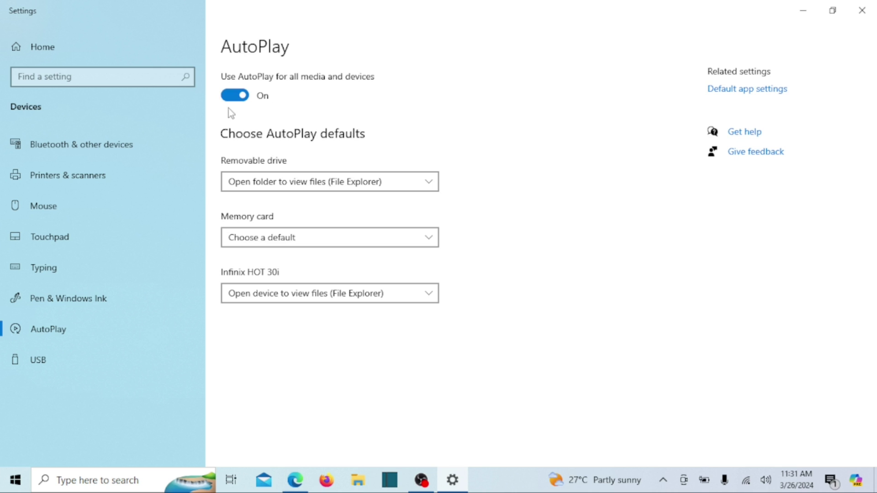
click(230, 100)
click(862, 10)
click(113, 480)
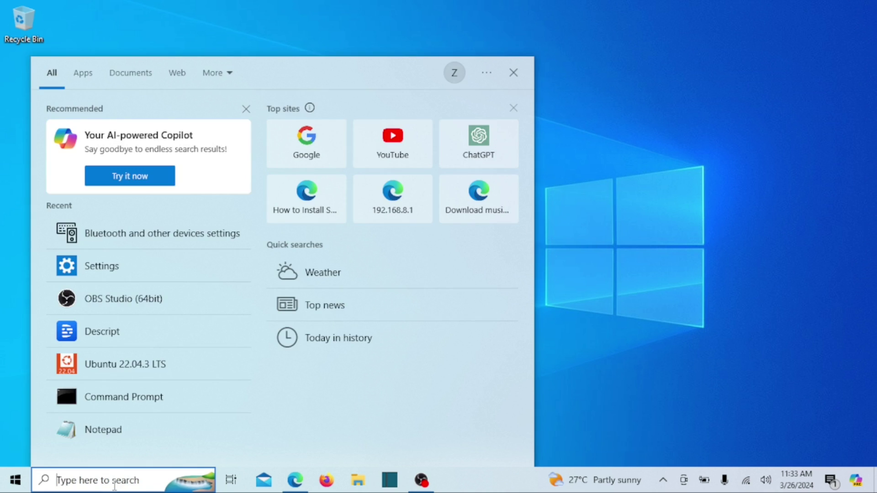
Step: Open the Run dialog from search, centre it, and run 'regedit' to launch Registry Editor
text(runun)
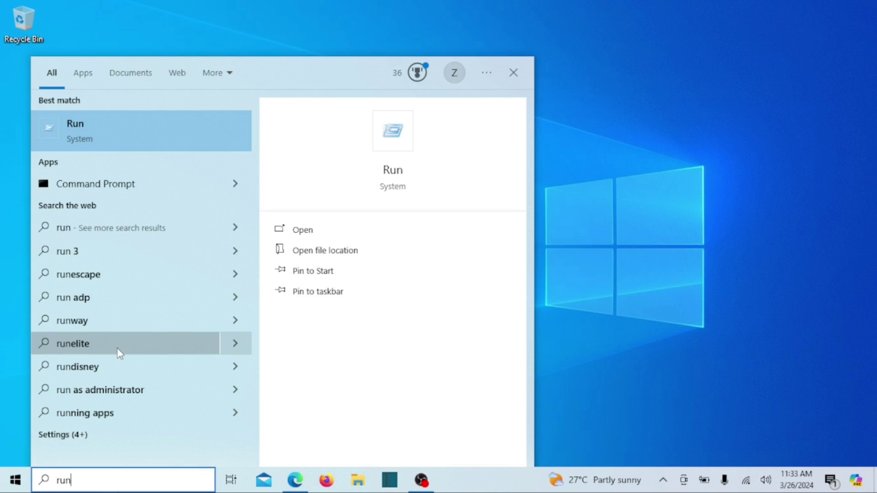
click(161, 132)
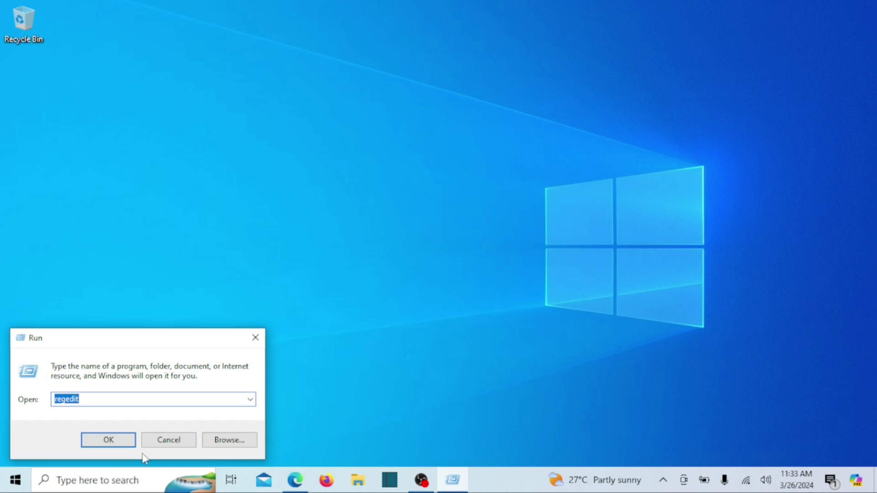
drag(156, 340, 373, 165)
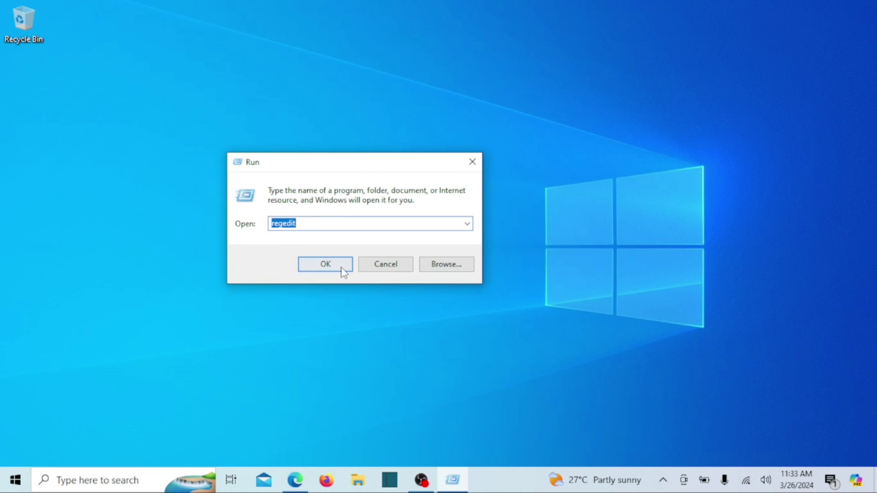
click(321, 221)
click(324, 263)
Step: Maximize Registry Editor and navigate to HKEY_CURRENT_USER\SOFTWARE\Microsoft\Windows\CurrentVersion\Policies
click(659, 60)
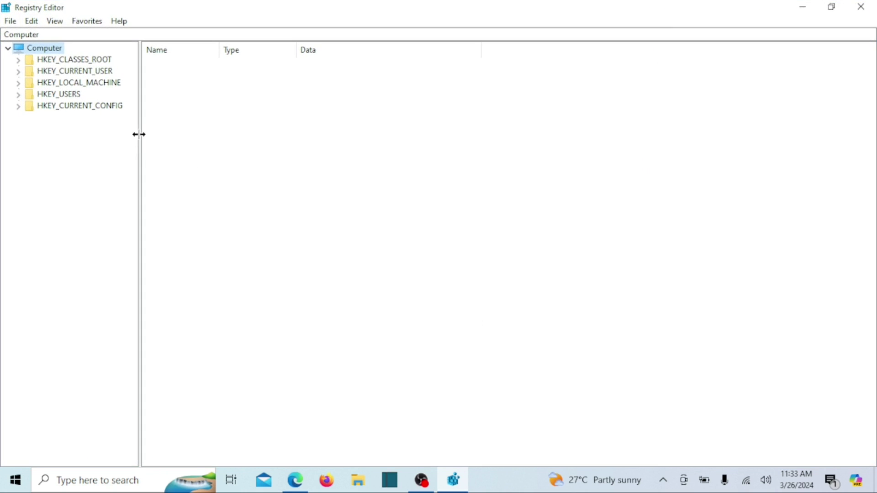
drag(139, 134, 254, 141)
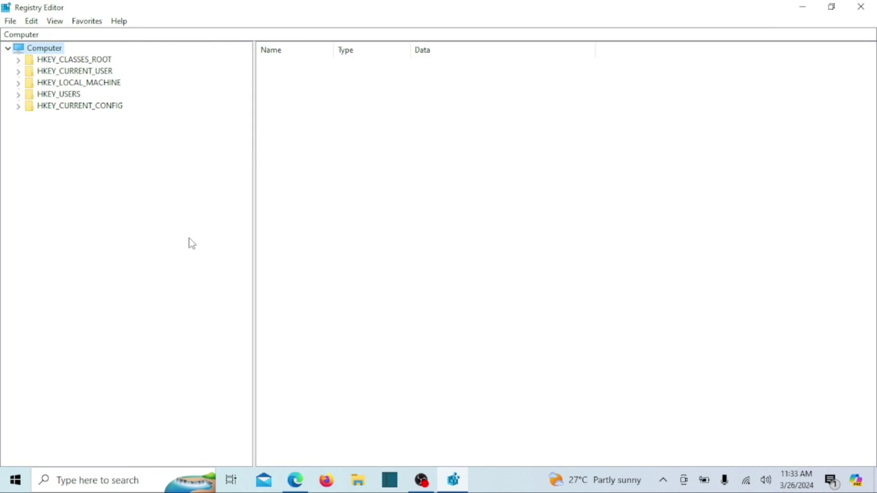
click(18, 70)
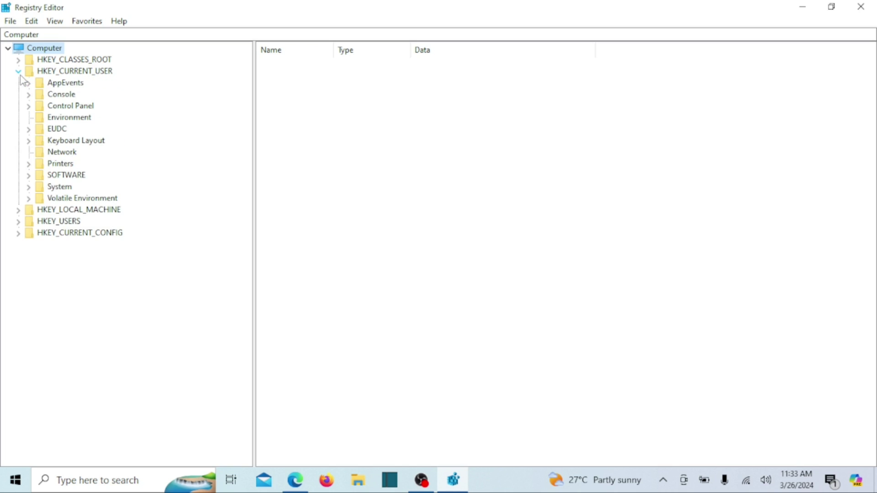
click(29, 175)
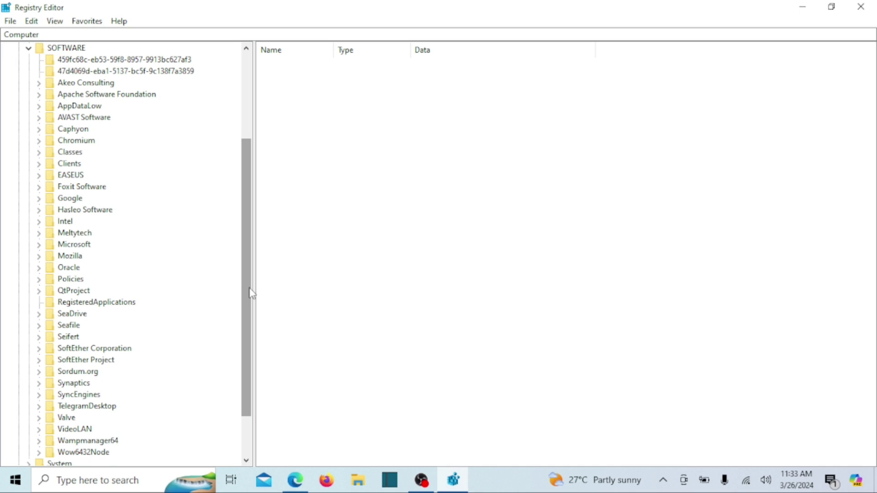
mouse_move(247, 293)
mouse_down()
mouse_move(249, 276)
mouse_move(245, 298)
mouse_up()
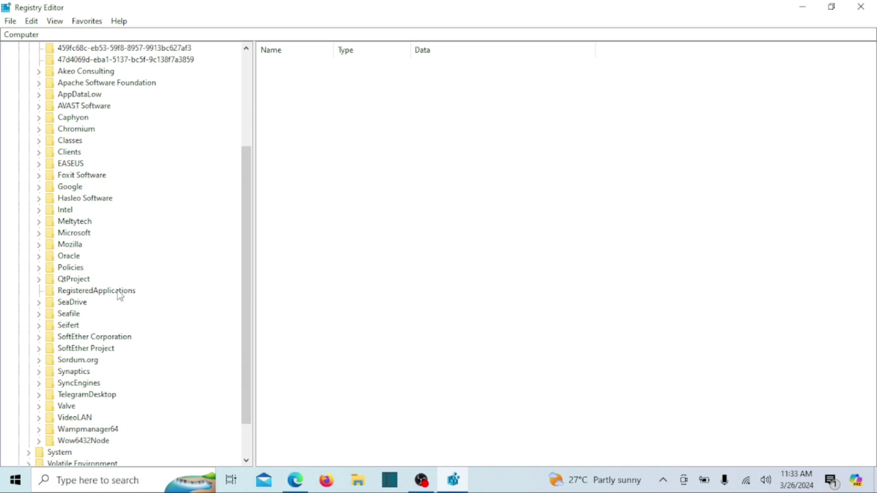
click(39, 234)
drag(243, 180, 251, 339)
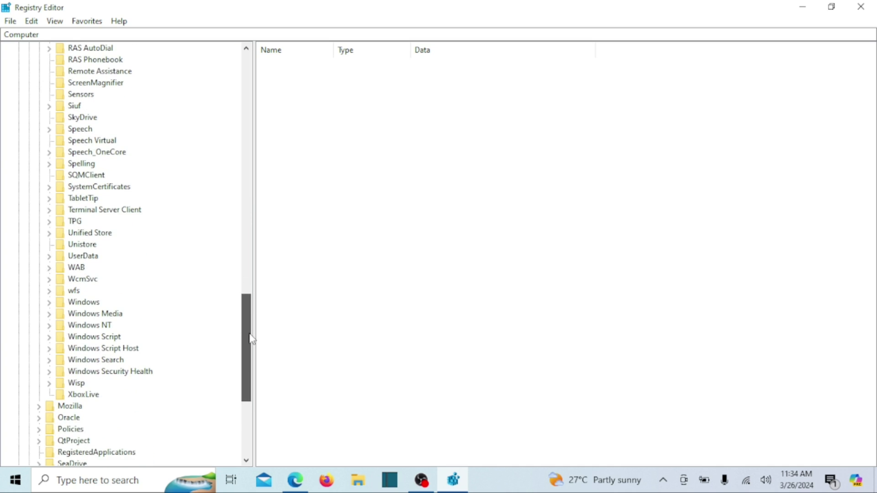
click(47, 303)
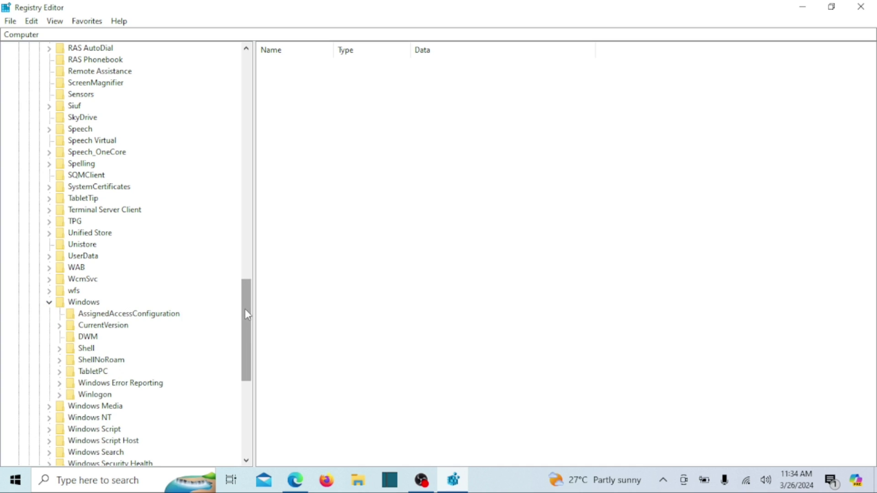
click(60, 326)
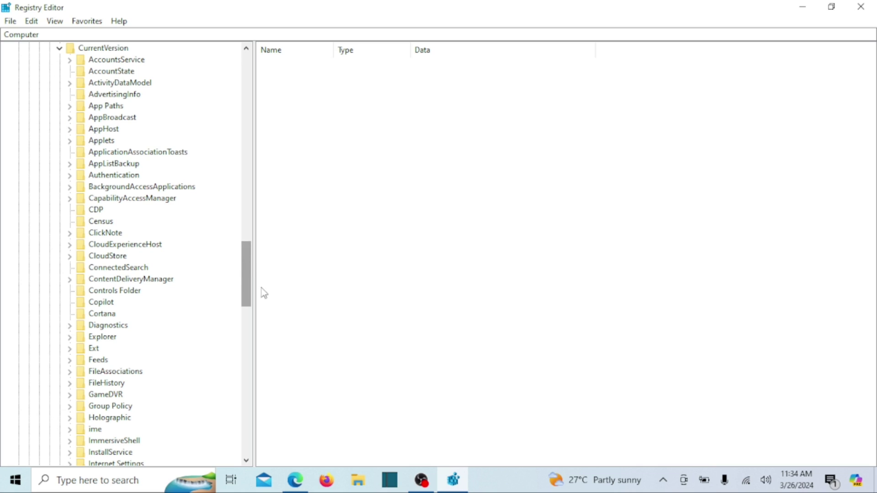
drag(246, 278, 247, 331)
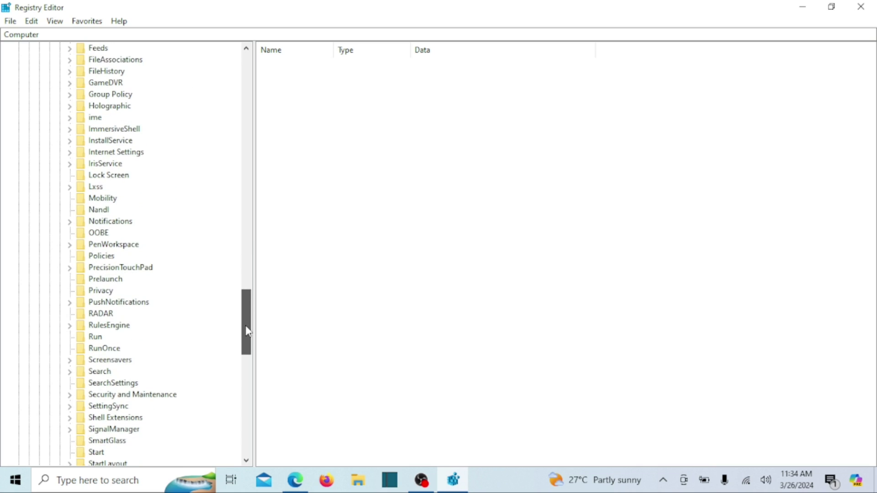
click(100, 256)
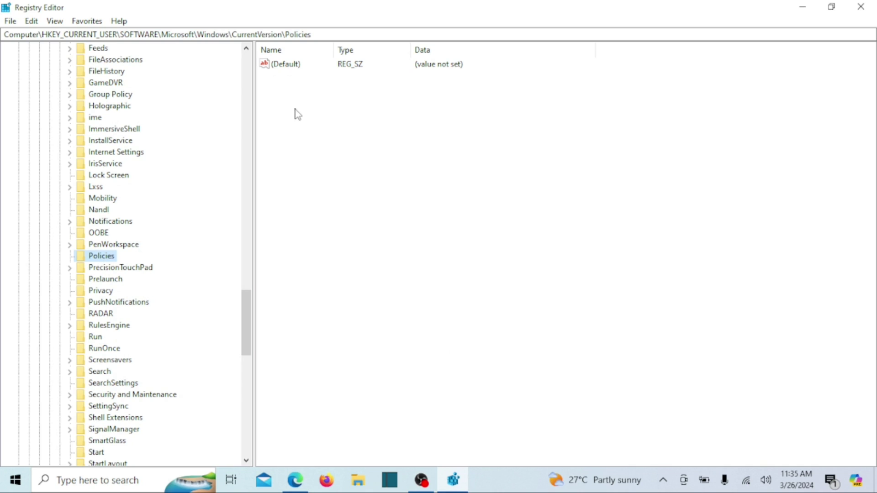
Step: Create a new DWORD (32-bit) value named NoDriveTypeAutorun under Policies
right_click(100, 262)
mouse_move(131, 283)
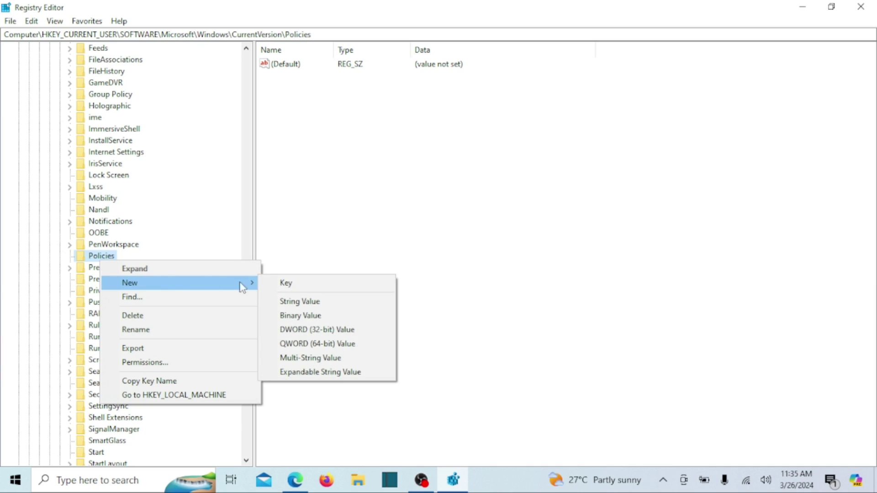
click(309, 332)
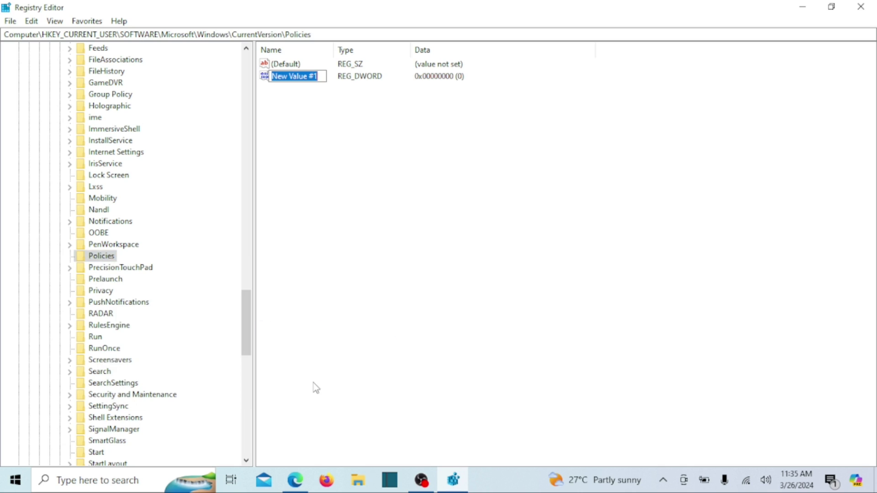
key(BackSpace)
text(NoDriveTypeAutorun)
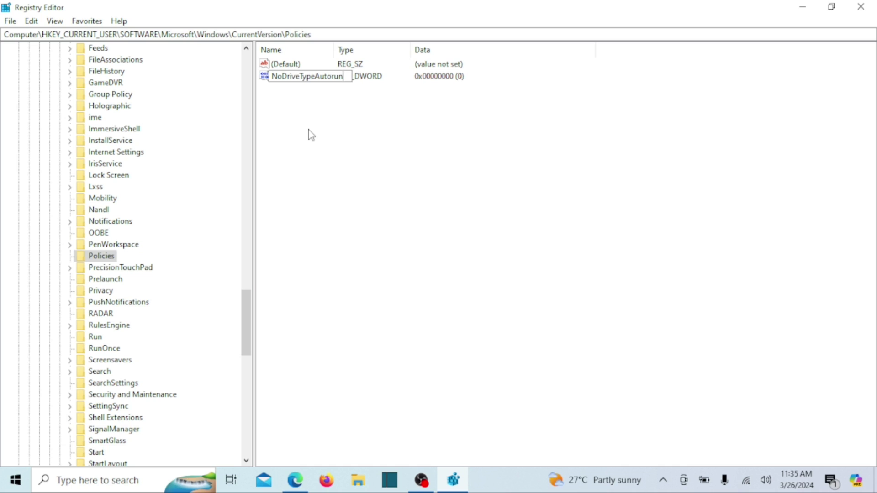
key(Return)
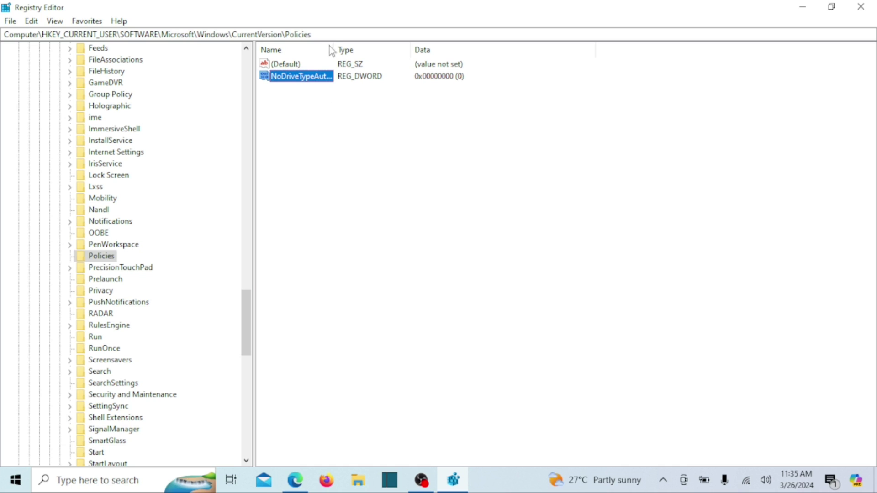
Step: Widen the Name column and set NoDriveTypeAutorun's data to FF hexadecimal
drag(333, 48, 403, 48)
click(317, 127)
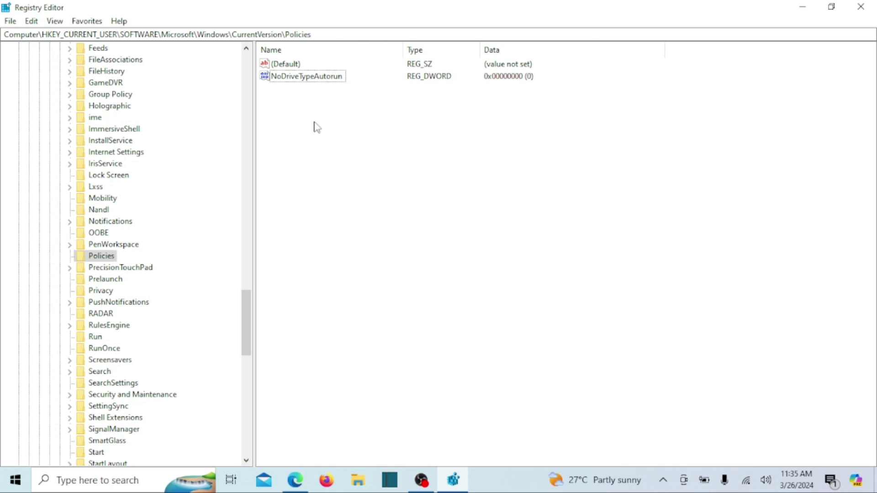
double_click(302, 80)
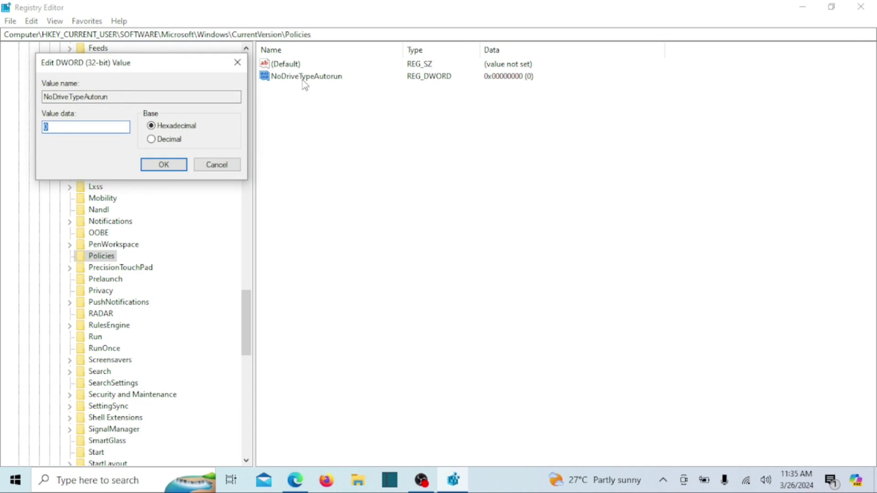
text(FF)
click(164, 168)
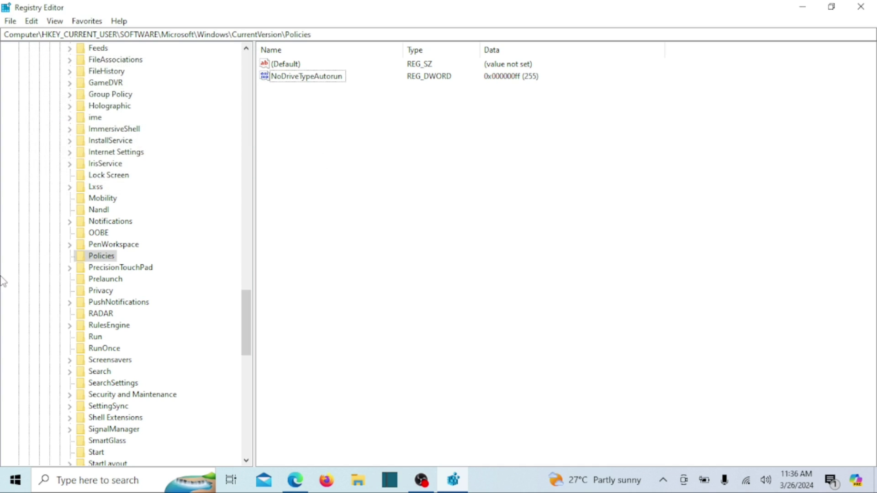
click(11, 478)
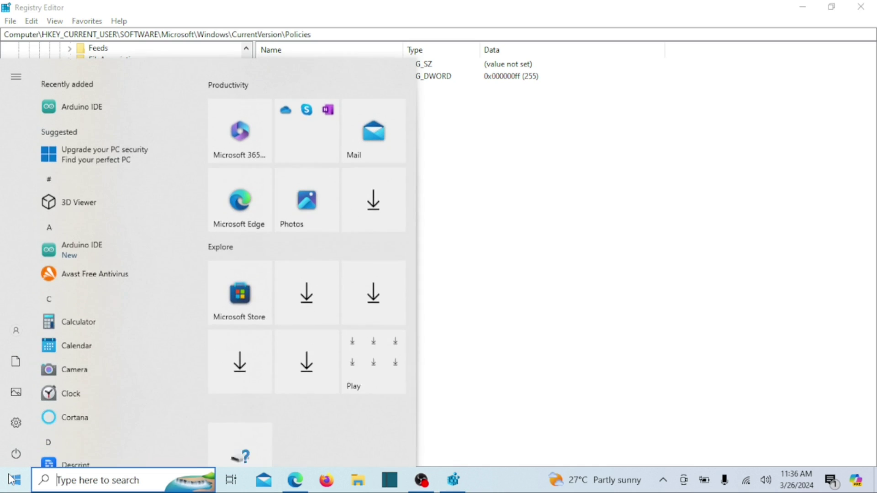
click(18, 459)
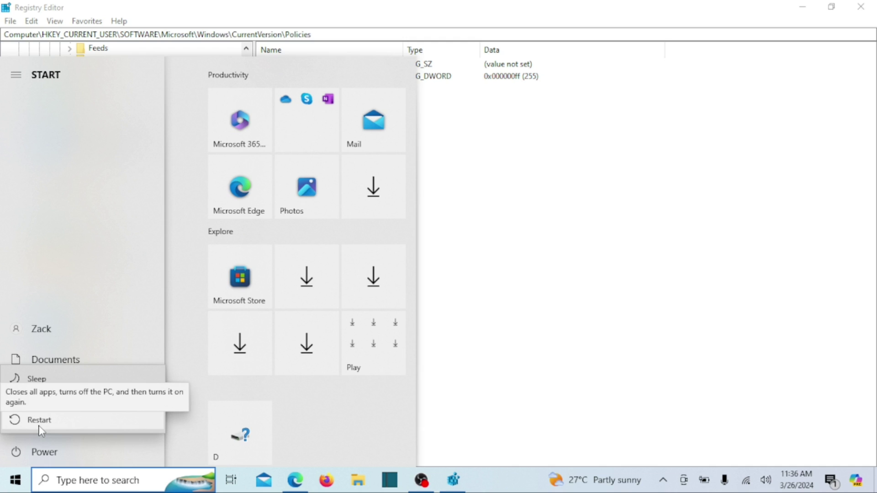
key(Escape)
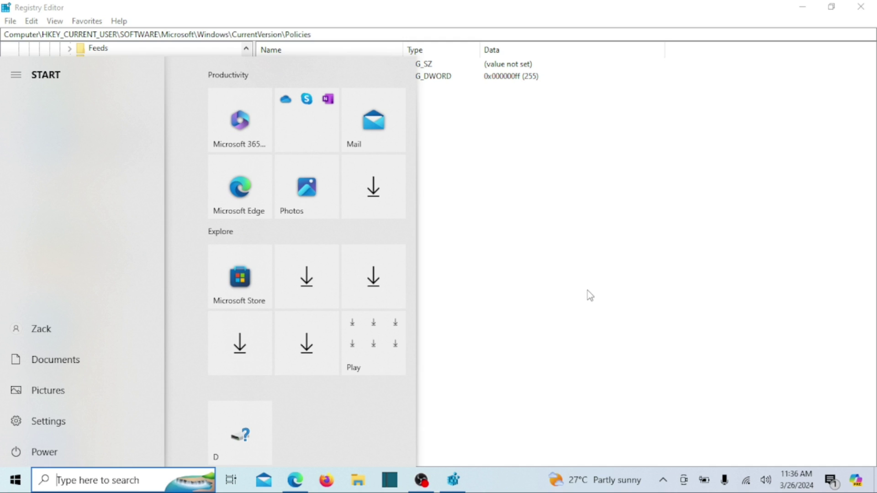